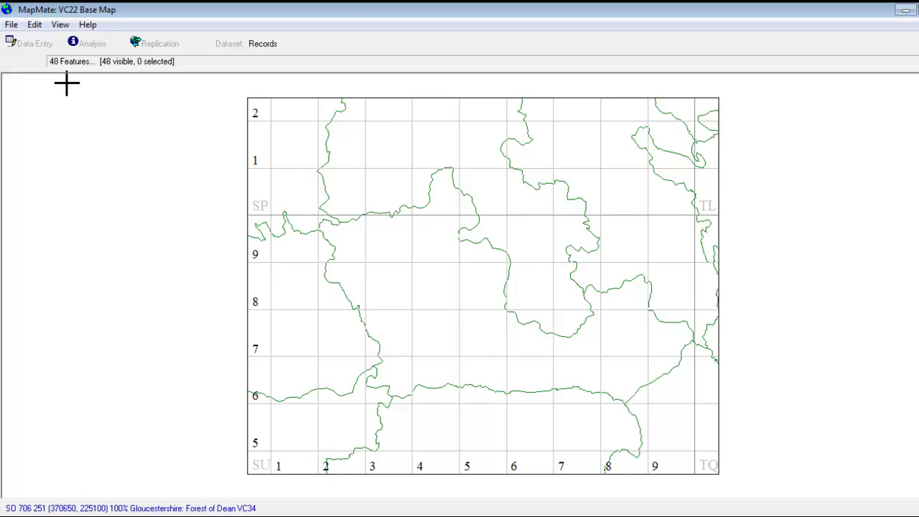
- Bring up the Atlas Wizard under File > New Map
{"action": "left_click", "coordinate": [11, 24]}
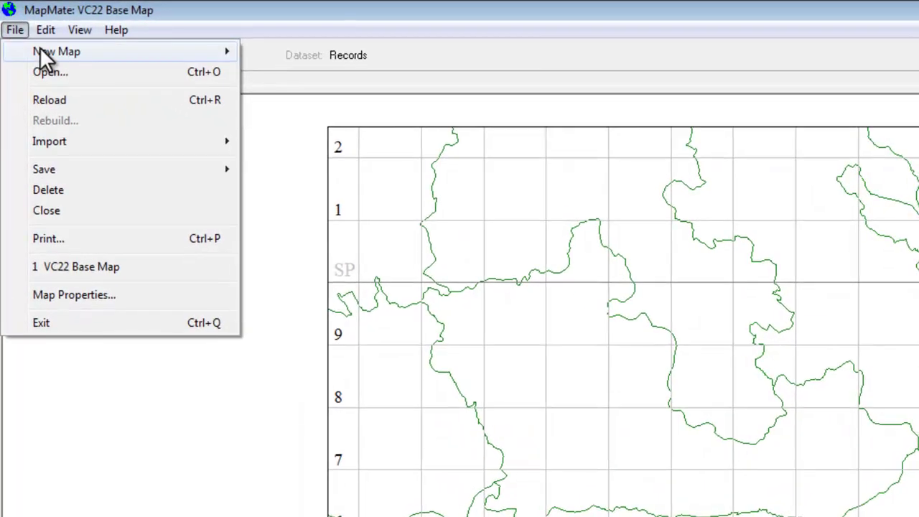
{"action": "mouse_move", "coordinate": [39, 47]}
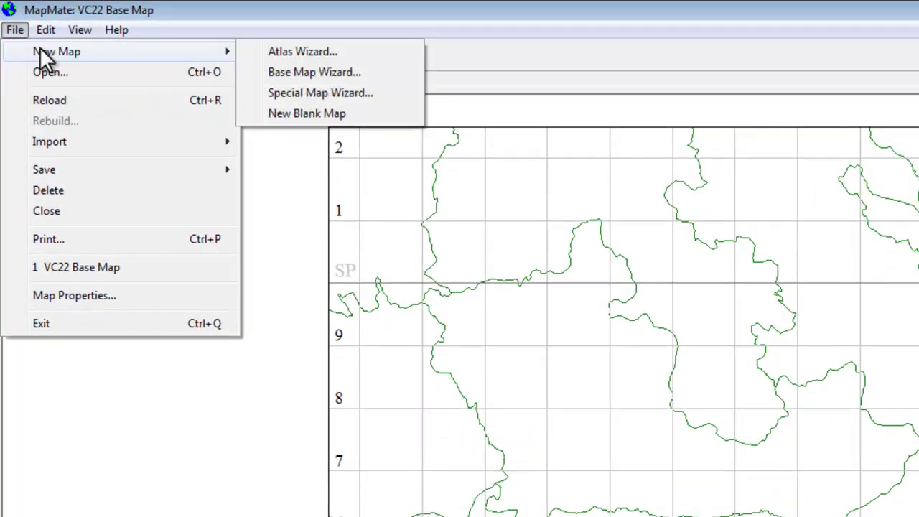
- Start a new atlas for Vascular Plants (microspecies) and Charophytes, restricted to VC22 sites
{"action": "left_click", "coordinate": [301, 51]}
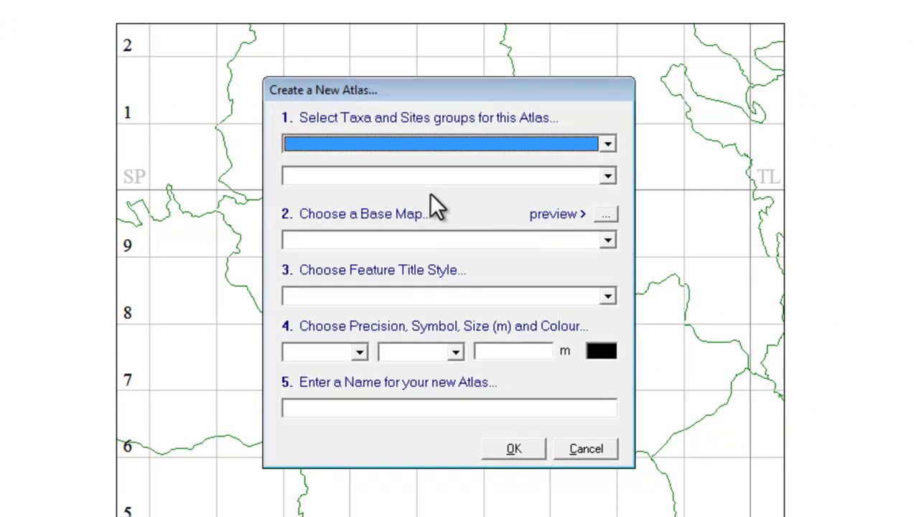
{"action": "left_click", "coordinate": [609, 145]}
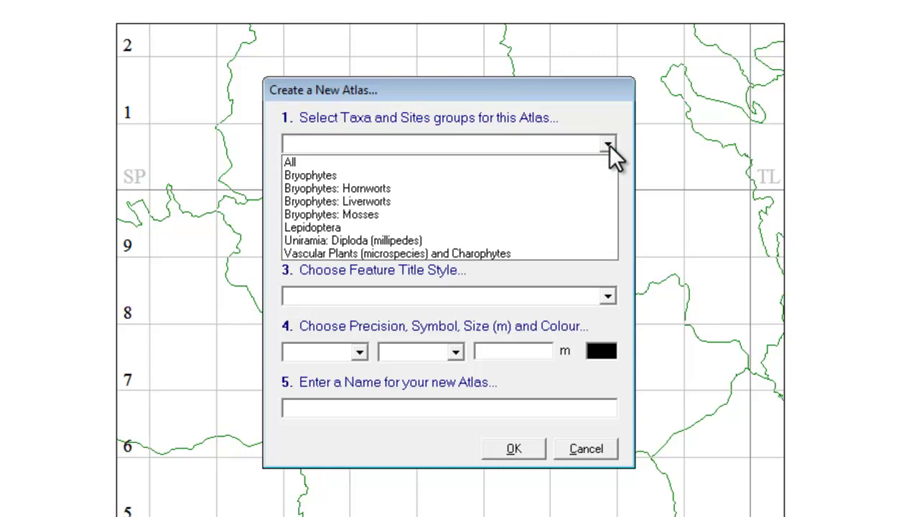
{"action": "left_click", "coordinate": [512, 252]}
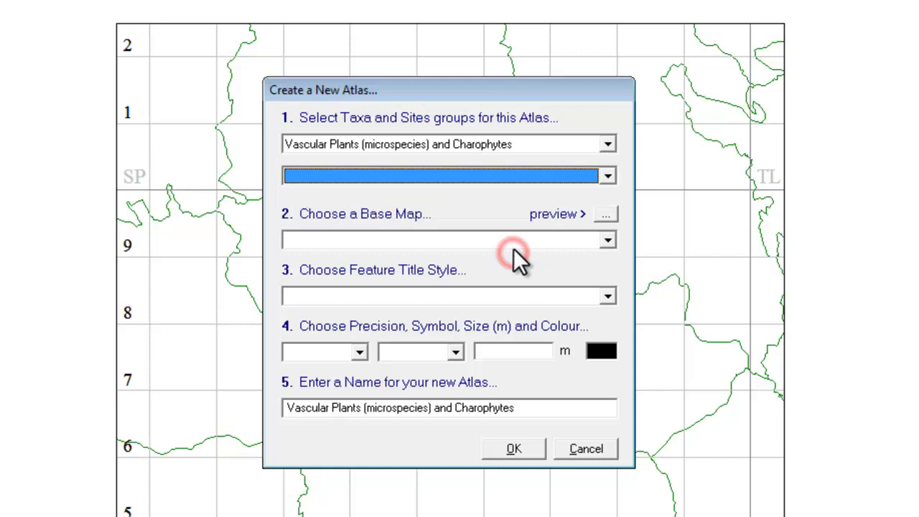
{"action": "left_click", "coordinate": [608, 175]}
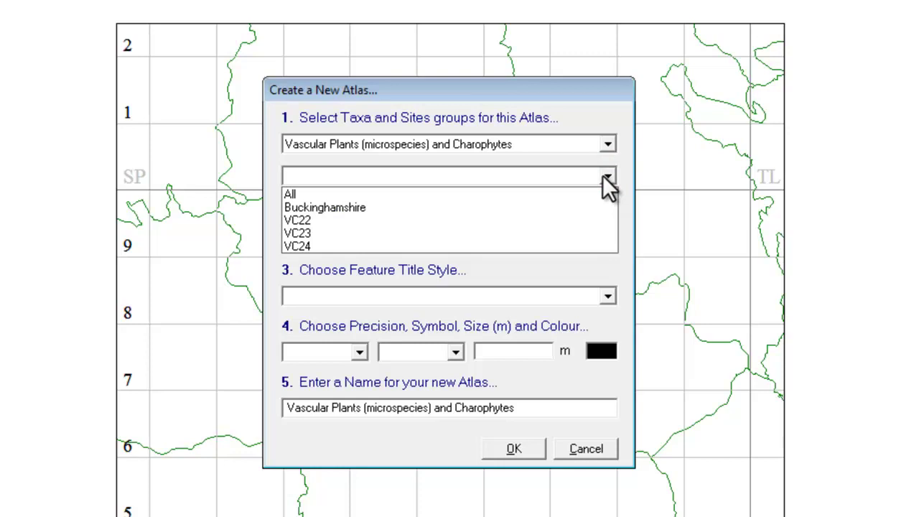
{"action": "left_click", "coordinate": [403, 215]}
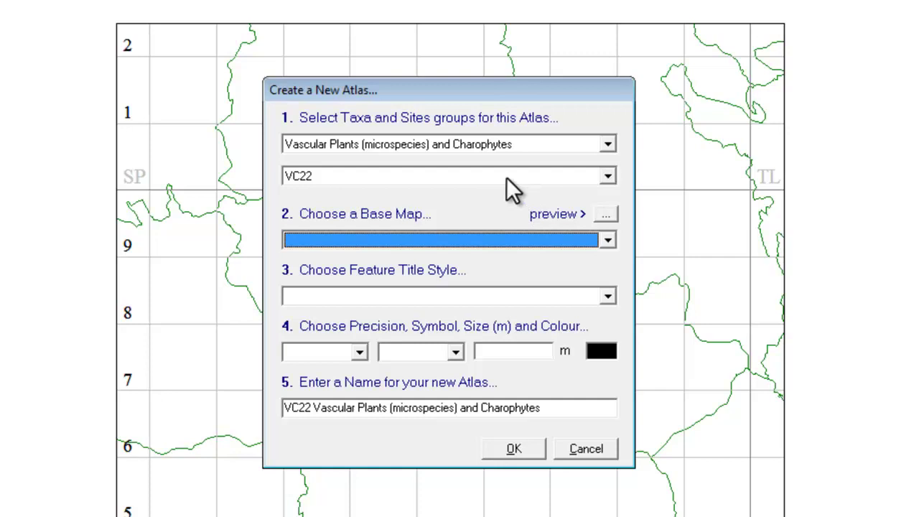
- Browse the base map list and the all-maps preview browser, then return to the base map list
{"action": "left_click", "coordinate": [609, 239]}
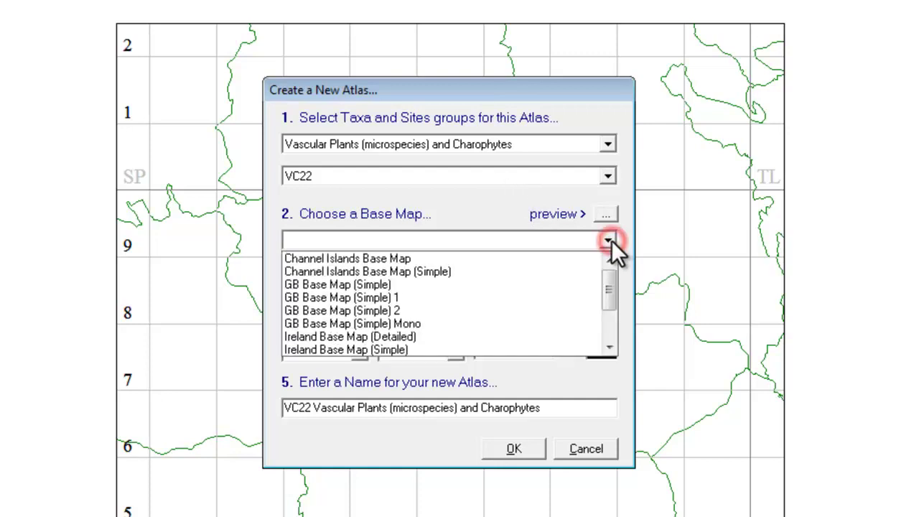
{"action": "left_click_drag", "start_coordinate": [606, 291], "coordinate": [607, 323]}
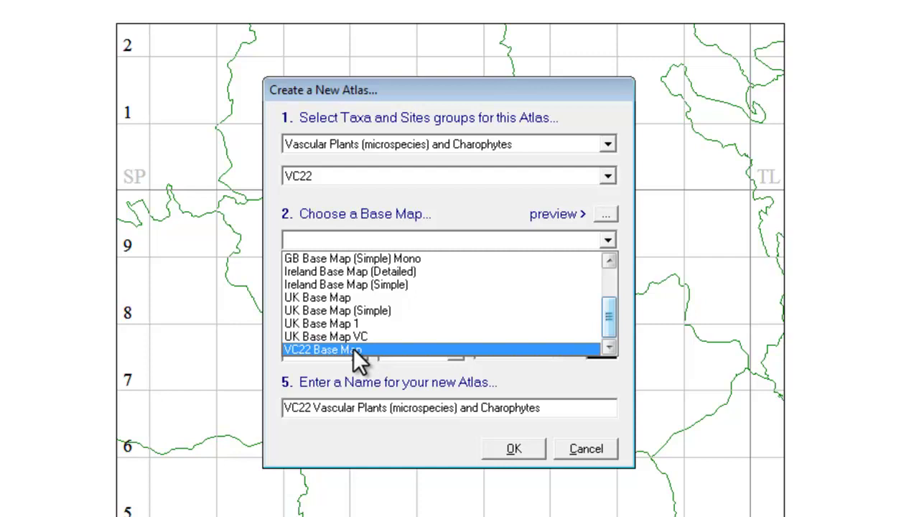
{"action": "left_click", "coordinate": [605, 217]}
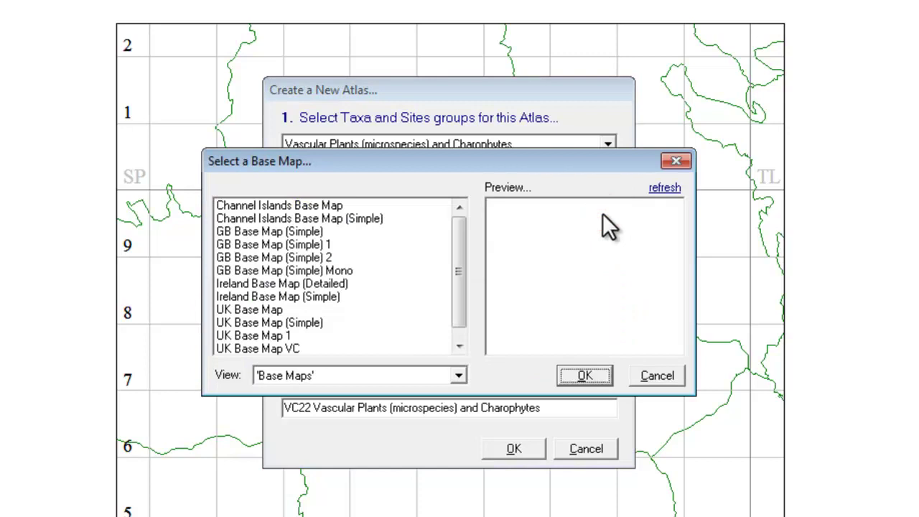
{"action": "left_click", "coordinate": [457, 374]}
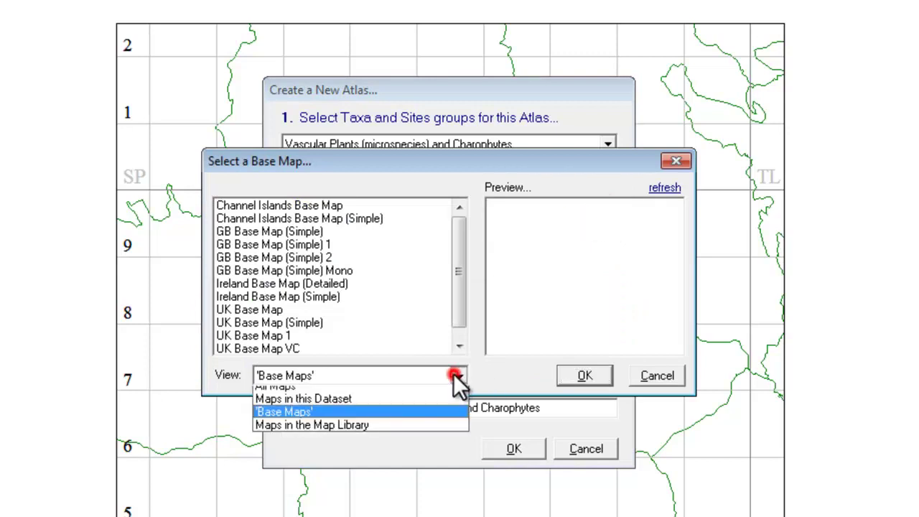
{"action": "left_click", "coordinate": [417, 393]}
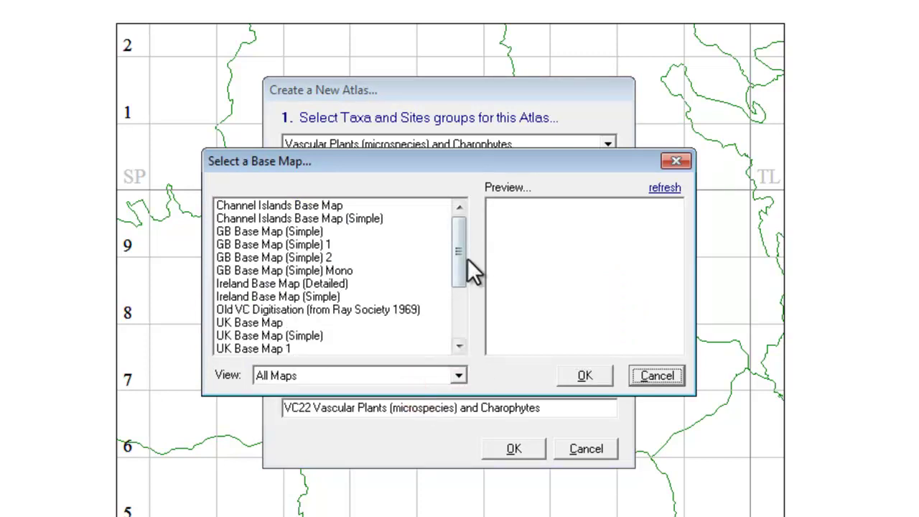
{"action": "mouse_move", "coordinate": [457, 250]}
{"action": "left_mouse_down"}
{"action": "mouse_move", "coordinate": [447, 318]}
{"action": "mouse_move", "coordinate": [454, 234]}
{"action": "left_mouse_up"}
{"action": "left_click", "coordinate": [658, 375]}
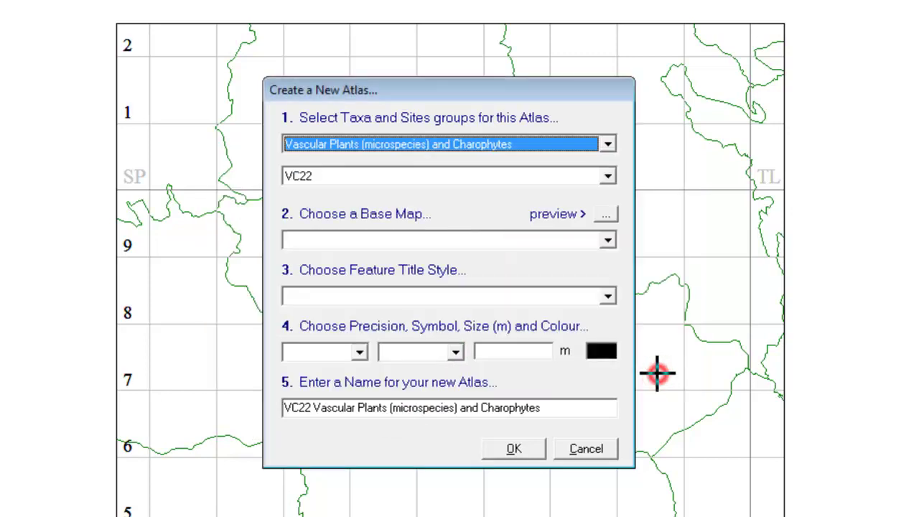
{"action": "left_click", "coordinate": [608, 241]}
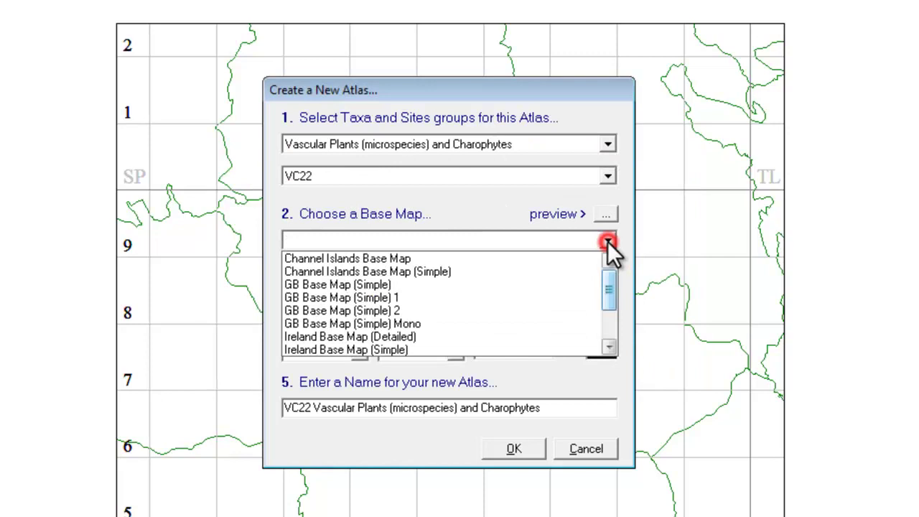
{"action": "left_click_drag", "start_coordinate": [608, 289], "coordinate": [610, 323]}
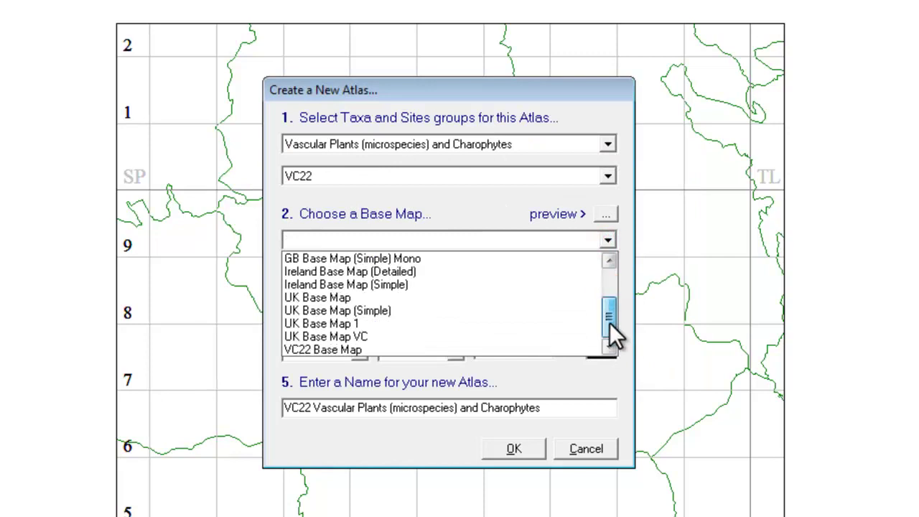
- Use the VC22 Base Map and set the feature title style to scientific (vernacular)
{"action": "left_click", "coordinate": [336, 351]}
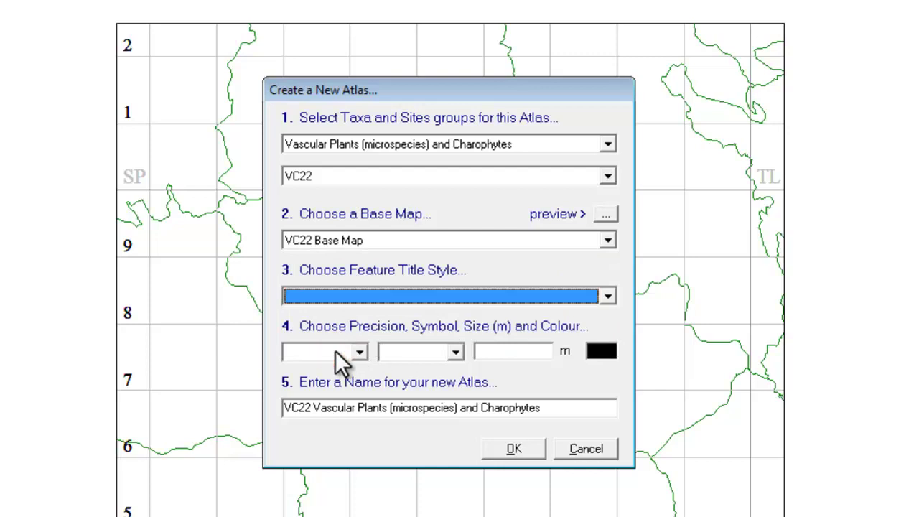
{"action": "left_click", "coordinate": [609, 297]}
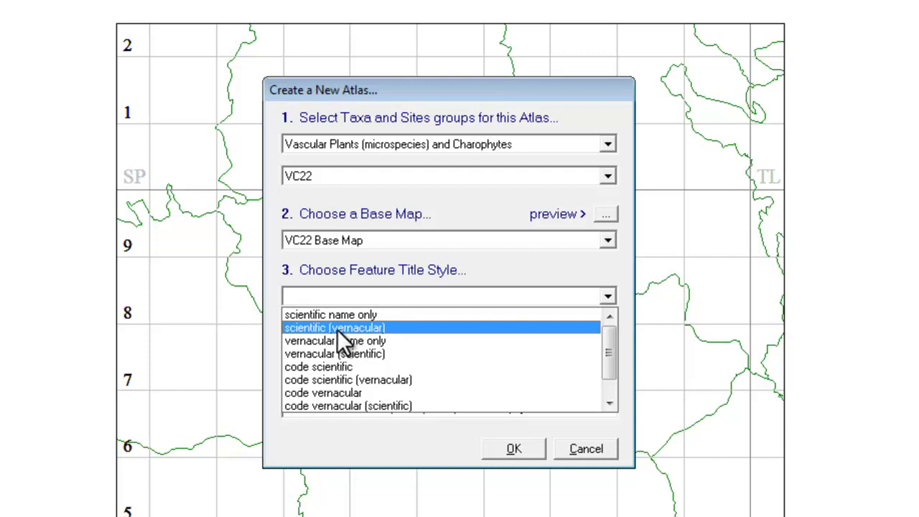
{"action": "left_click", "coordinate": [337, 330]}
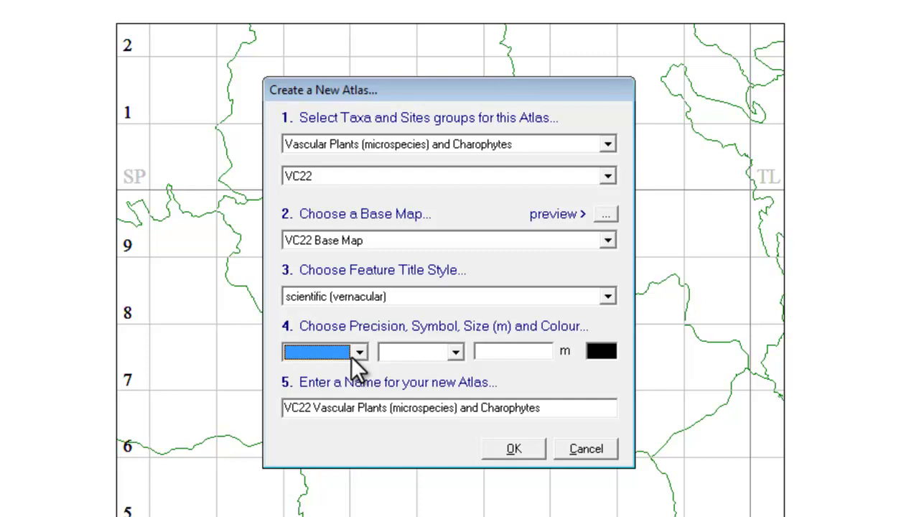
- Set the atlas recording precision to 2 km
{"action": "left_click", "coordinate": [359, 352]}
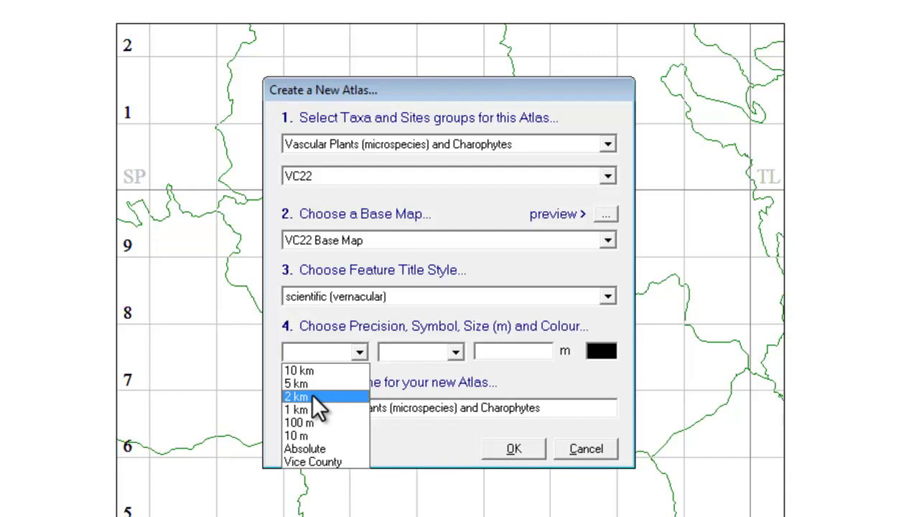
{"action": "left_click", "coordinate": [311, 396]}
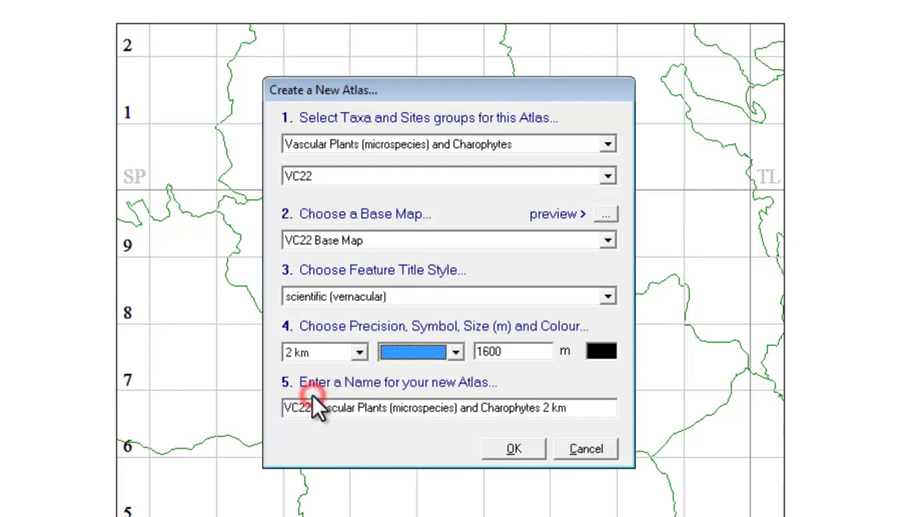
- Plot records as Dot symbols, keeping the symbol size at 1600 m
{"action": "left_click", "coordinate": [453, 353]}
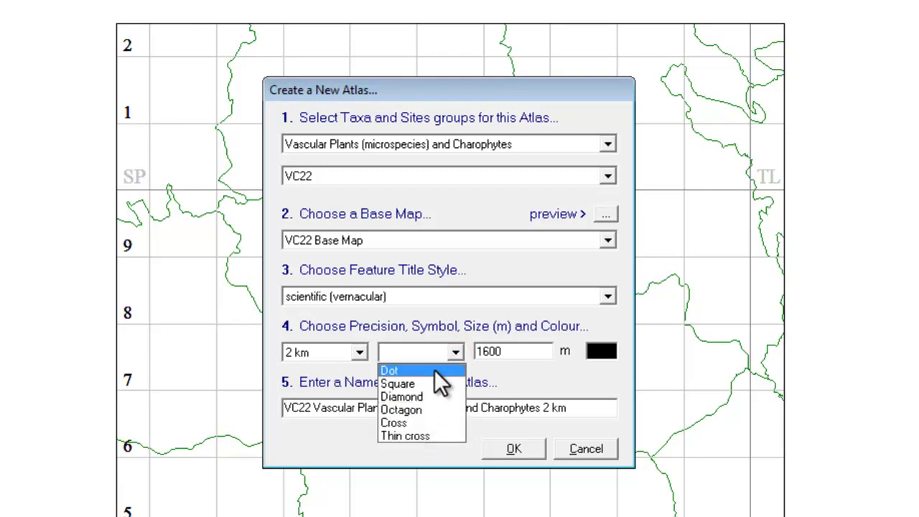
{"action": "left_click", "coordinate": [433, 372]}
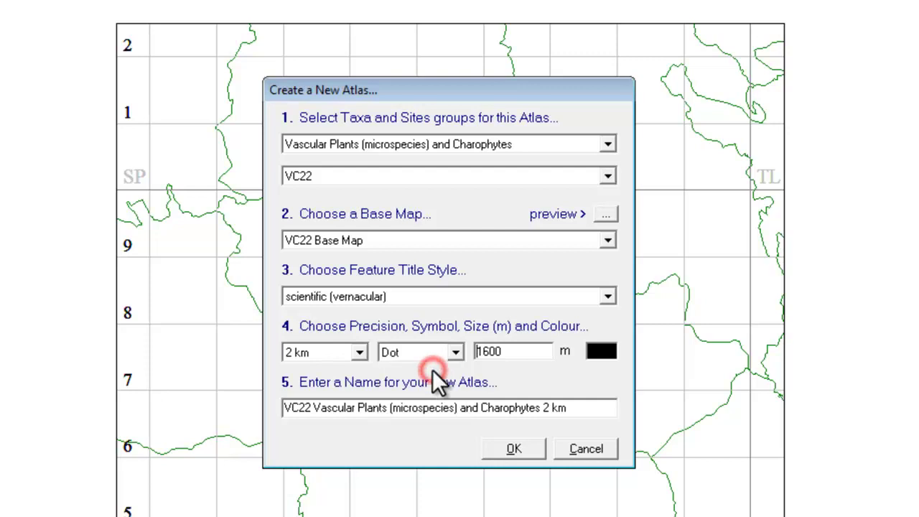
{"action": "left_click_drag", "start_coordinate": [516, 352], "coordinate": [476, 359]}
{"action": "left_click", "coordinate": [510, 352]}
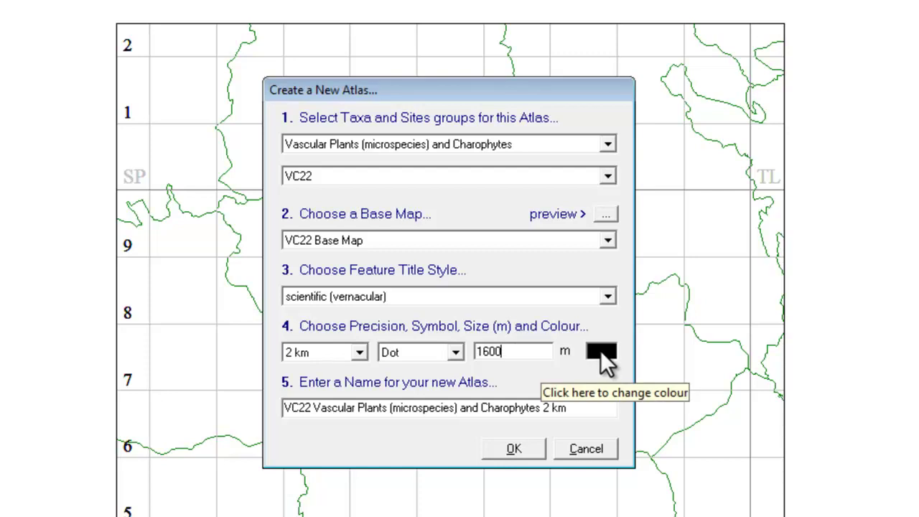
- Colour the dots plum and remove '(microspecies) and Charophytes' from the atlas name
{"action": "left_click", "coordinate": [602, 354]}
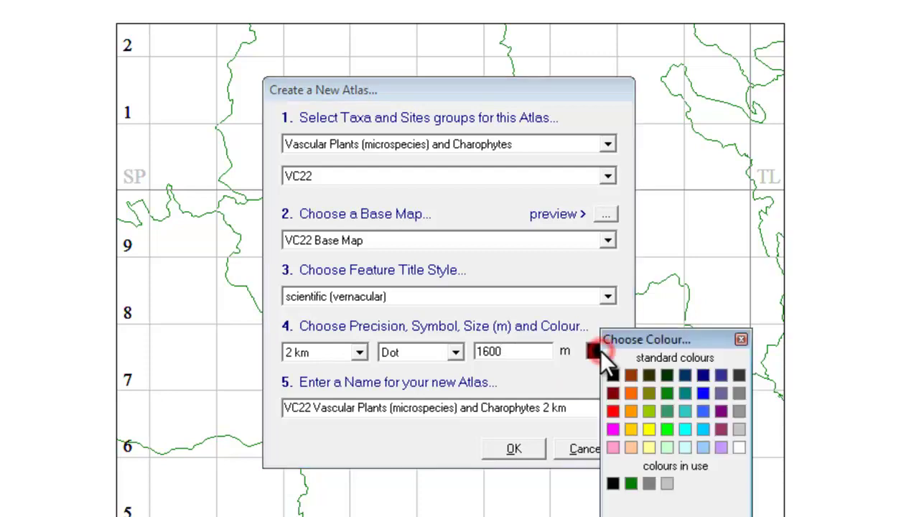
{"action": "left_click", "coordinate": [721, 429]}
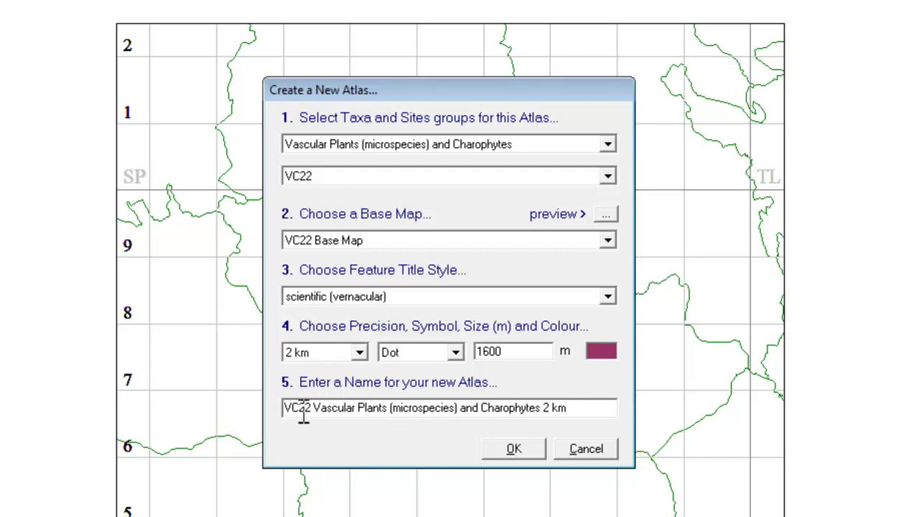
{"action": "left_click", "coordinate": [393, 408]}
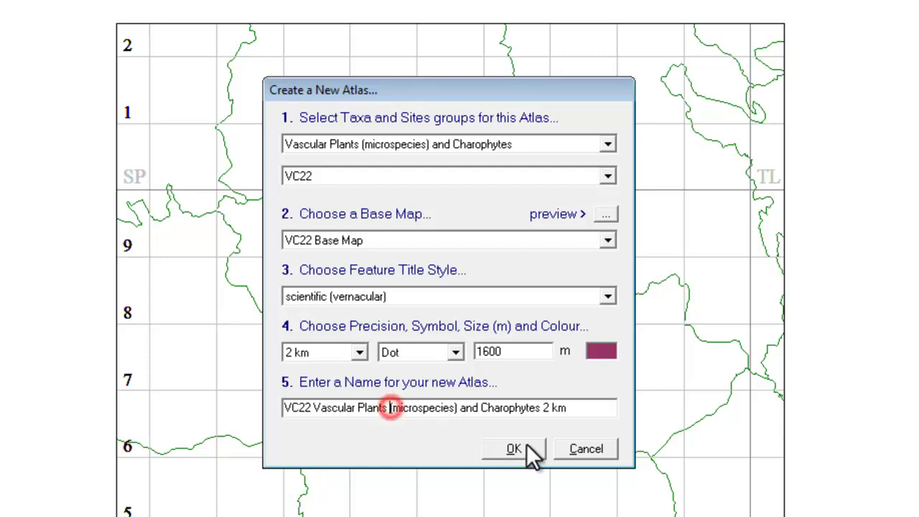
{"action": "key", "text": "ctrl+shift+Right"}
{"action": "key", "text": "ctrl+shift+Right"}
{"action": "key", "text": "ctrl+shift+Right"}
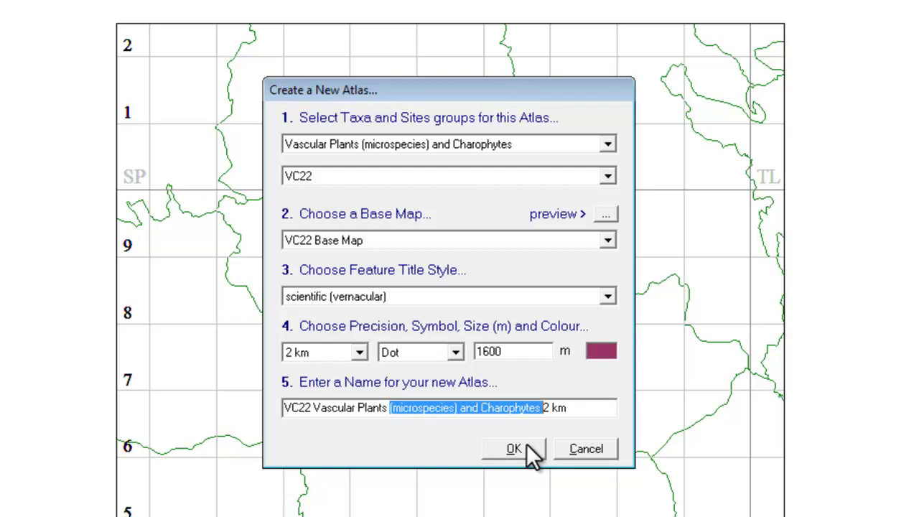
{"action": "key", "text": "Delete"}
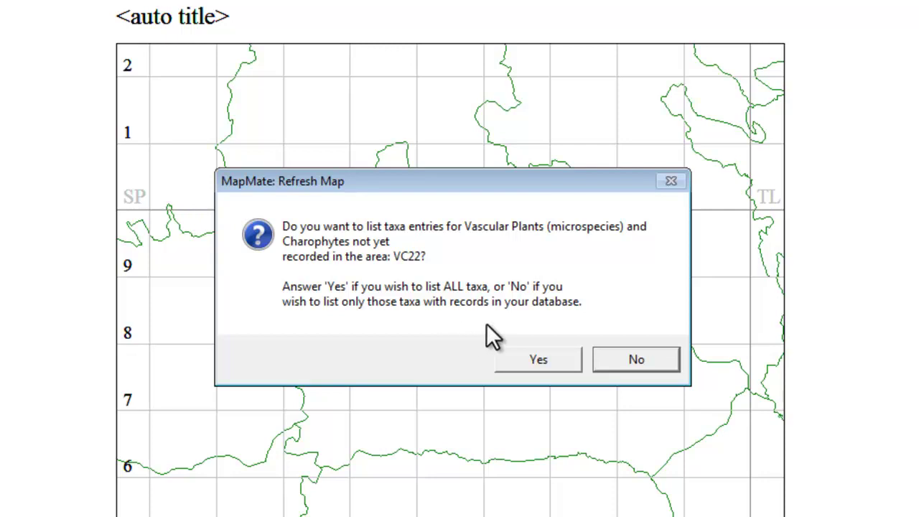
- Build the atlas listing only taxa that have records in the database
{"action": "left_click", "coordinate": [637, 360]}
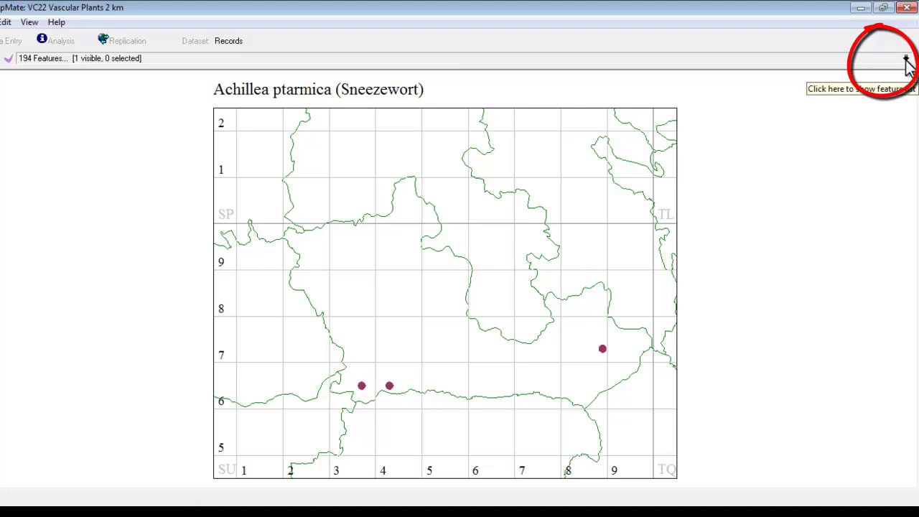
- Show the Anthriscus sylvestris (Cow Parsley) map, then the Fraxinus excelsior (Ash) map
{"action": "left_click", "coordinate": [907, 61]}
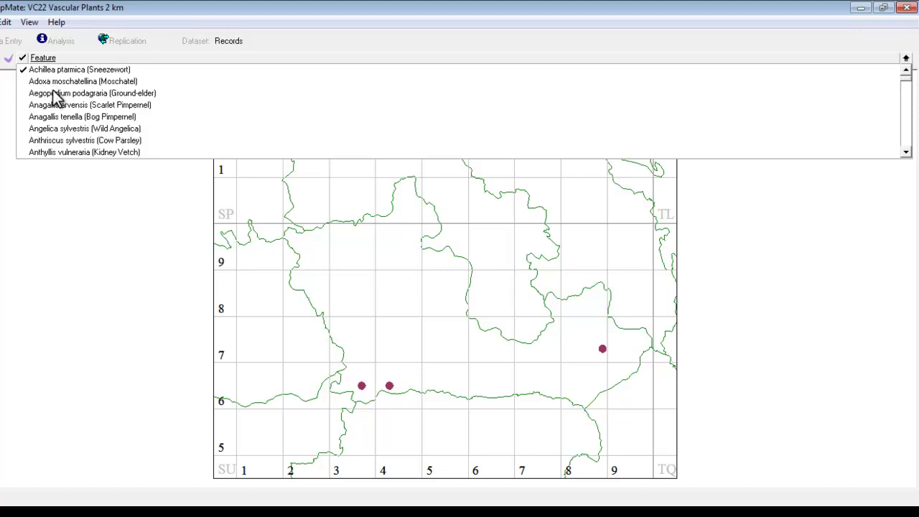
{"action": "left_click", "coordinate": [24, 141]}
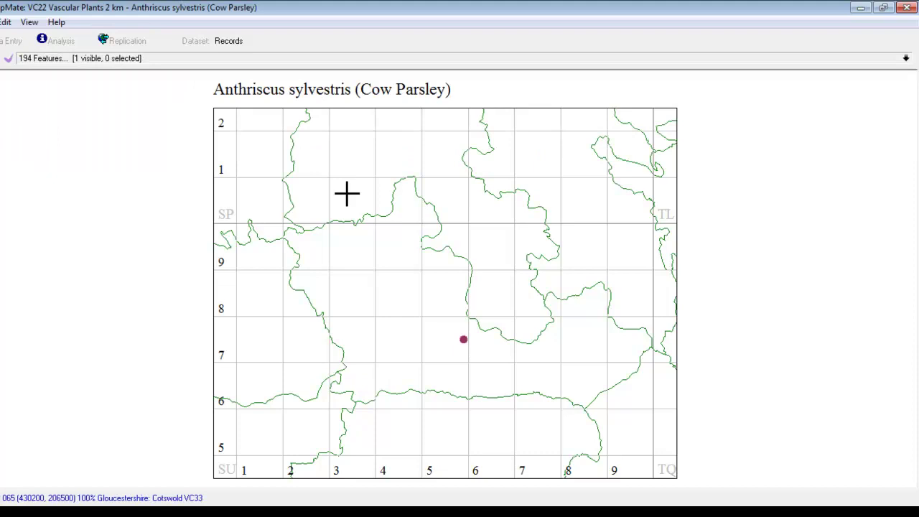
{"action": "left_click", "coordinate": [907, 60]}
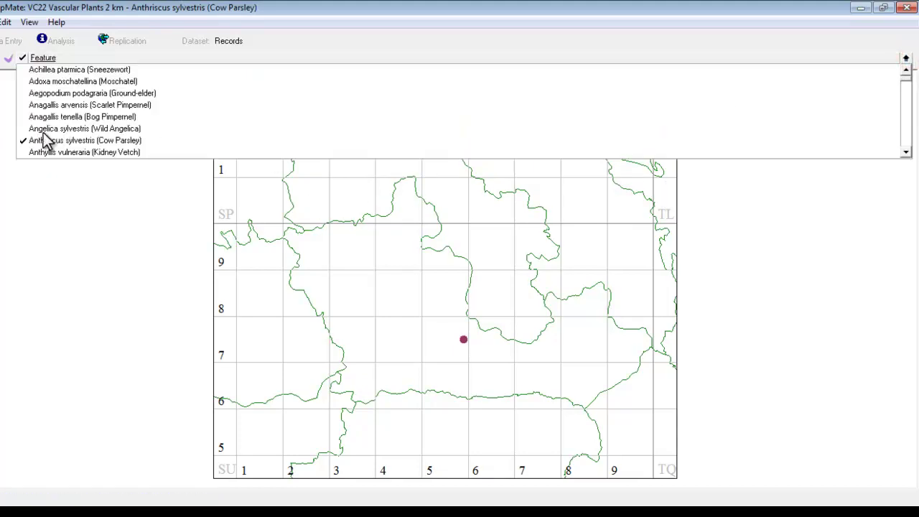
{"action": "left_click_drag", "start_coordinate": [907, 79], "coordinate": [910, 107]}
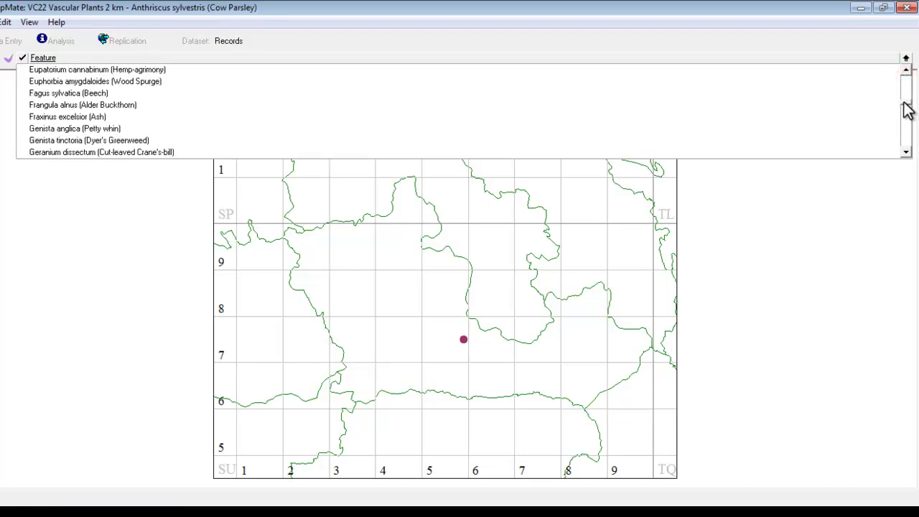
{"action": "left_click", "coordinate": [22, 117]}
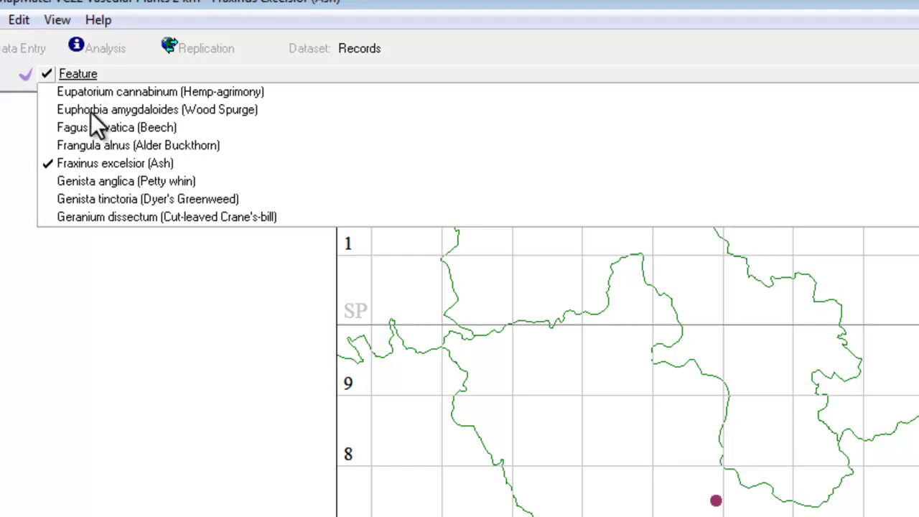
- Search the species list for 'dasy' and show the Bellis perennis (Daisy) map
{"action": "right_click", "coordinate": [91, 112]}
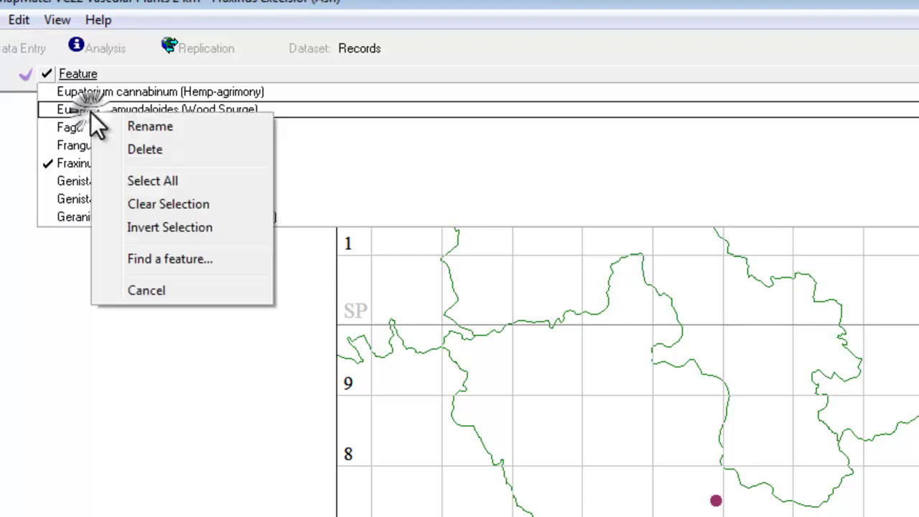
{"action": "left_click", "coordinate": [174, 260]}
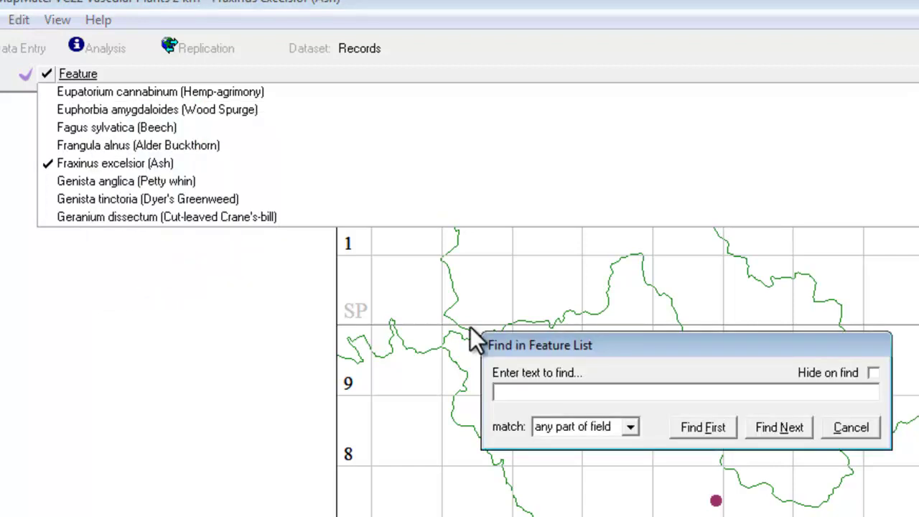
{"action": "type", "text": "dai"}
{"action": "type", "text": "sy"}
{"action": "left_click", "coordinate": [704, 428]}
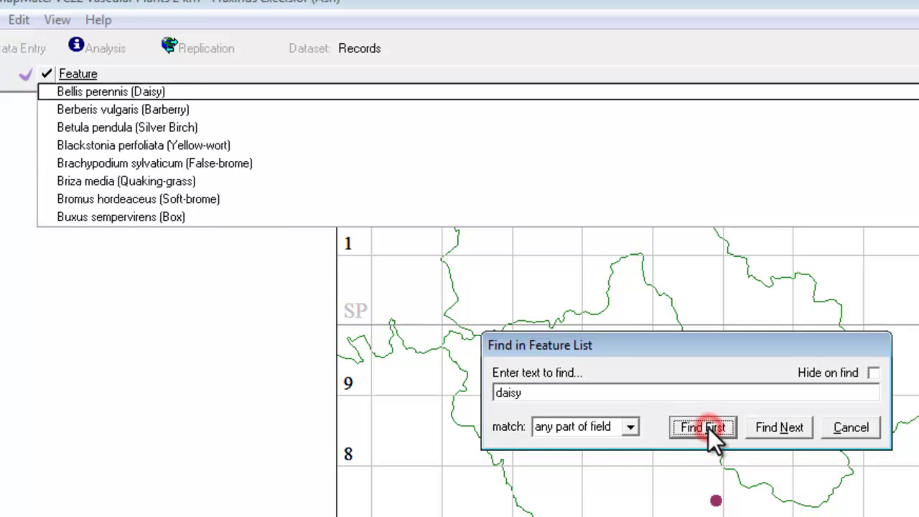
{"action": "left_click", "coordinate": [851, 428]}
{"action": "left_click", "coordinate": [49, 92]}
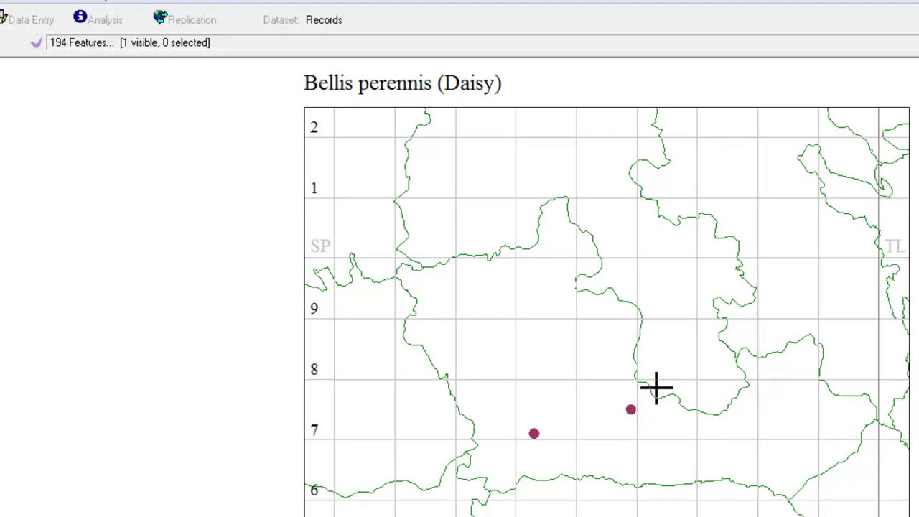
{"action": "left_click_drag", "start_coordinate": [656, 388], "coordinate": [510, 459]}
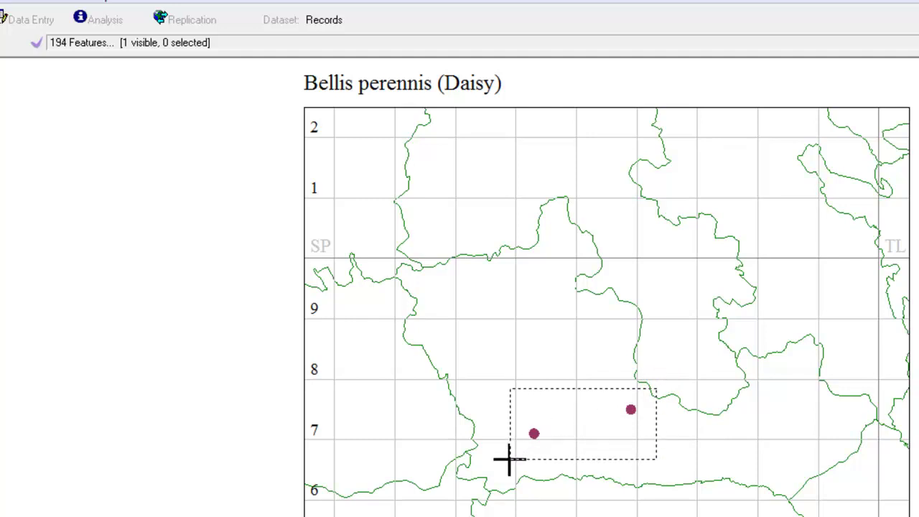
{"action": "left_click_drag", "start_coordinate": [510, 458], "coordinate": [510, 459]}
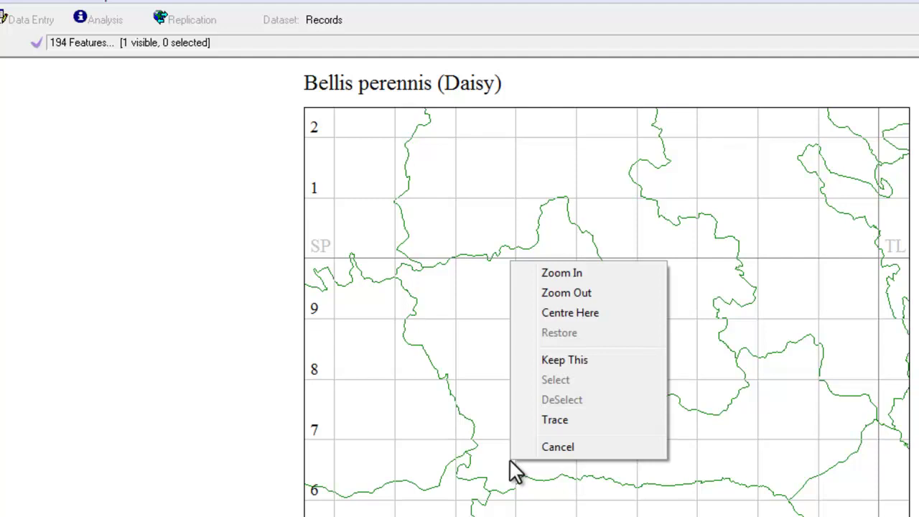
{"action": "left_click", "coordinate": [566, 424]}
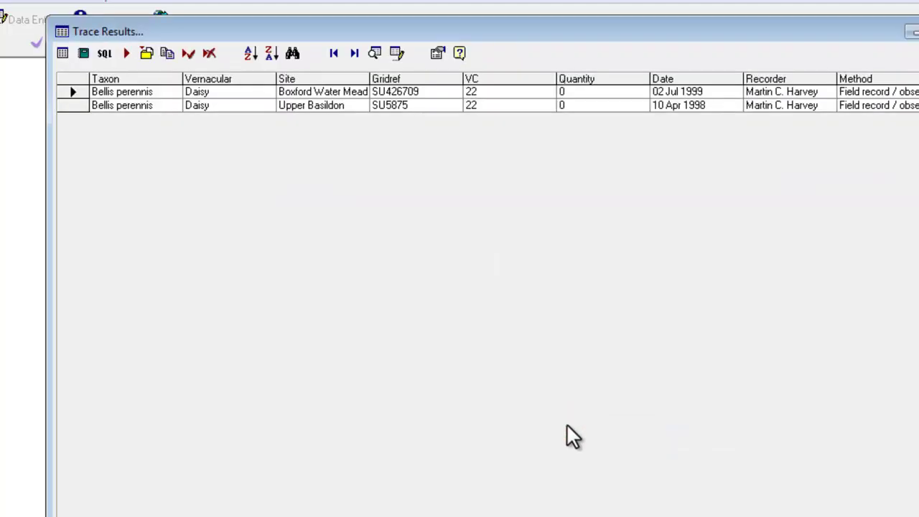
{"action": "left_click", "coordinate": [309, 105]}
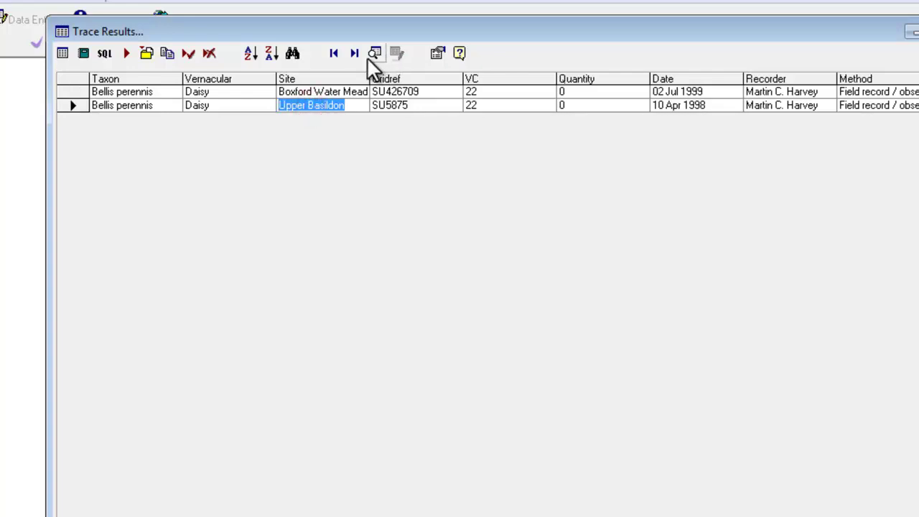
{"action": "left_click", "coordinate": [374, 56]}
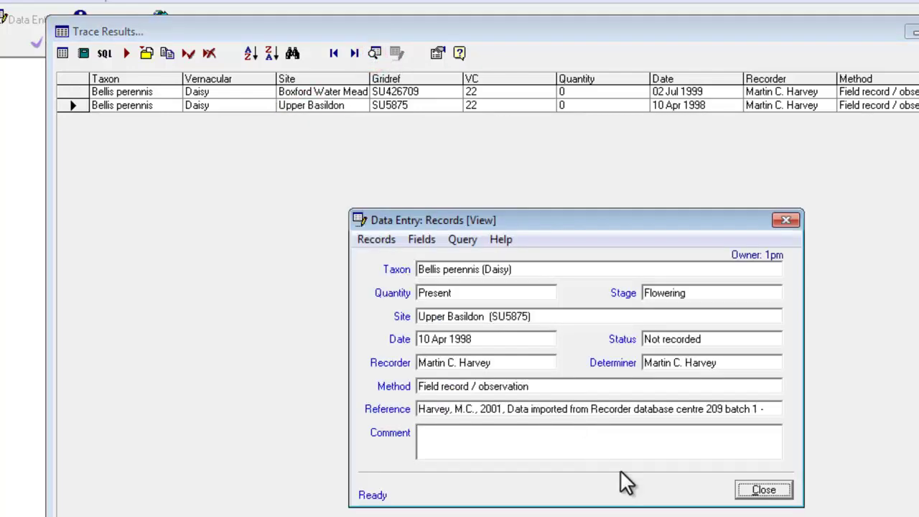
{"action": "left_click", "coordinate": [763, 491]}
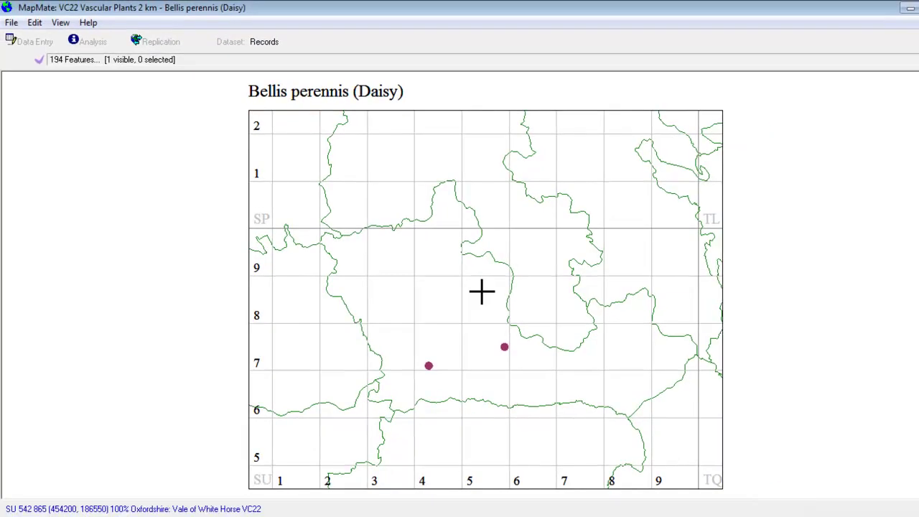
{"action": "right_click", "coordinate": [481, 292]}
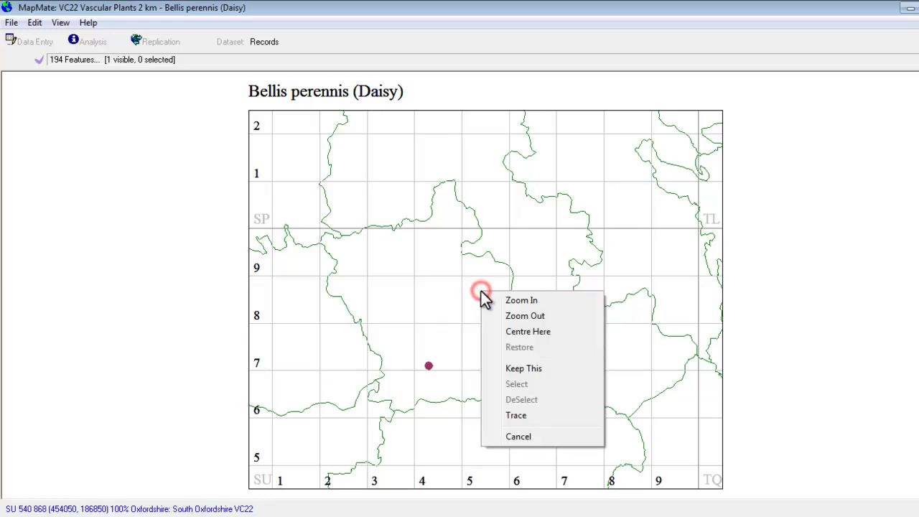
{"action": "left_click", "coordinate": [520, 300]}
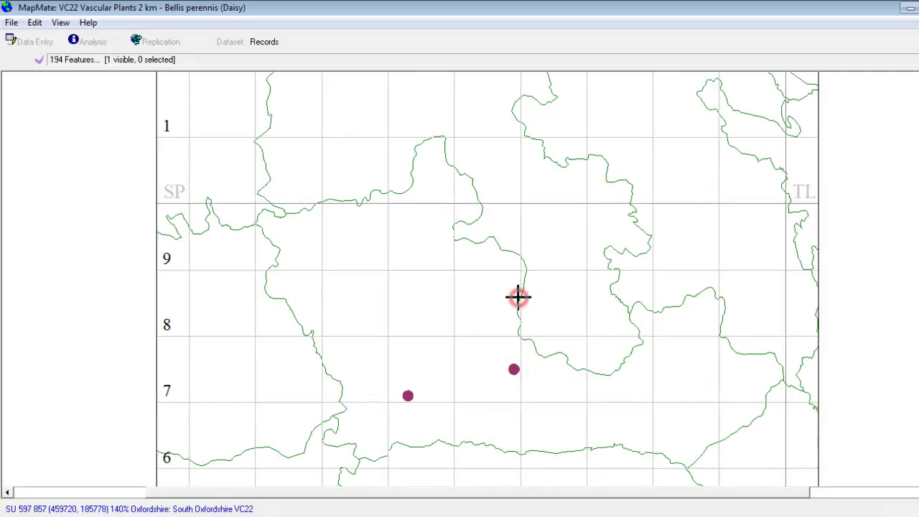
{"action": "right_click", "coordinate": [502, 343]}
{"action": "left_click", "coordinate": [530, 351]}
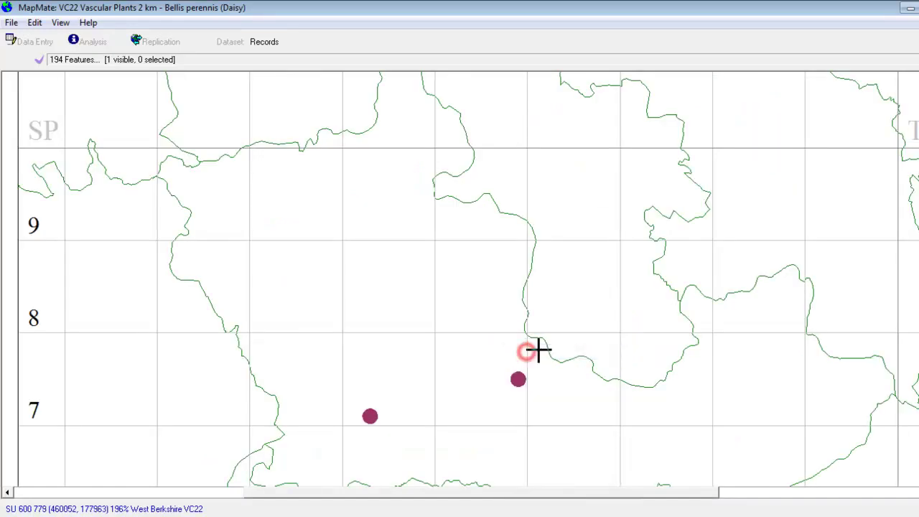
{"action": "right_click", "coordinate": [560, 283]}
{"action": "left_click", "coordinate": [591, 309]}
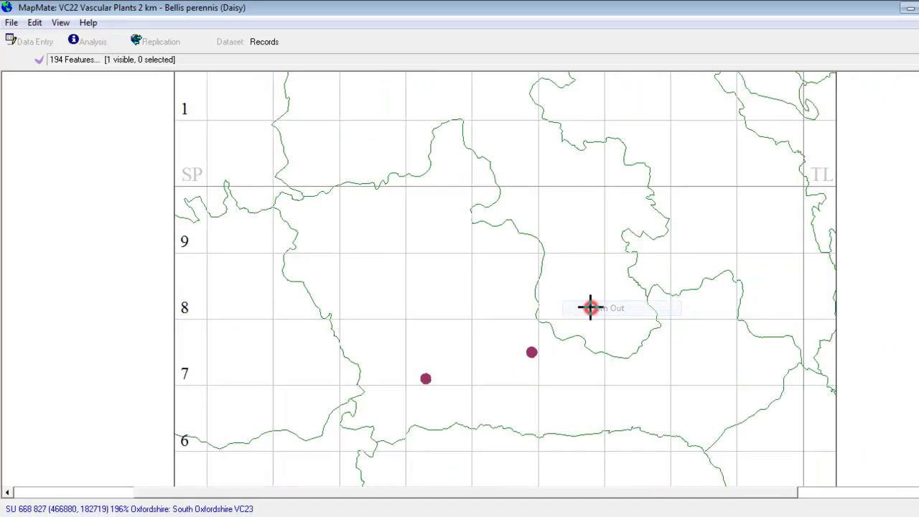
{"action": "right_click", "coordinate": [579, 296]}
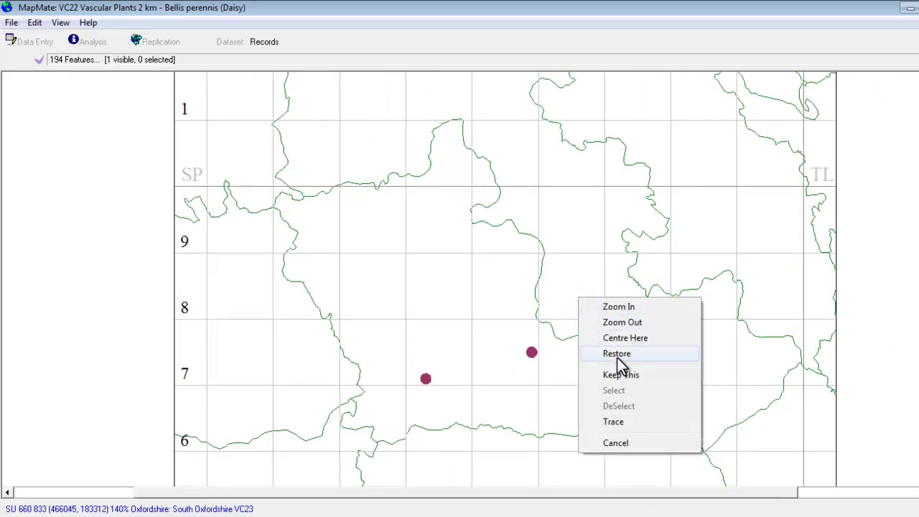
{"action": "left_click", "coordinate": [619, 355]}
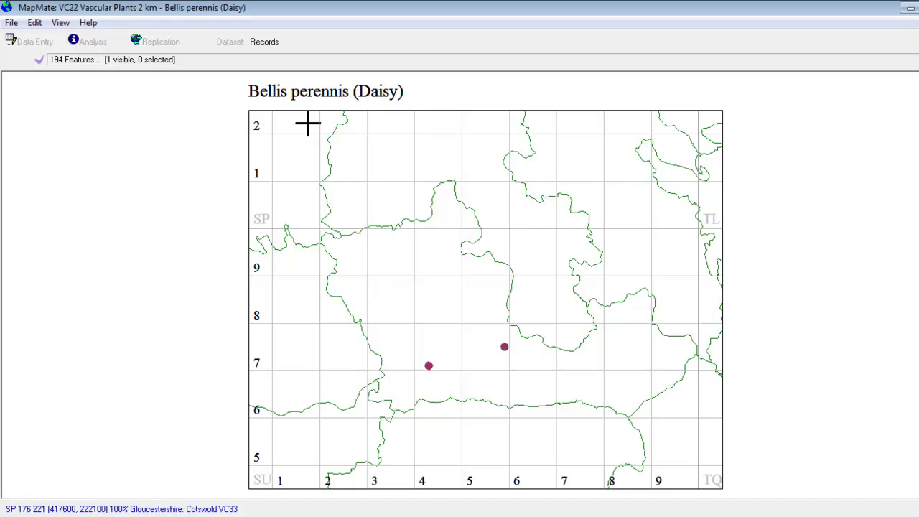
- Rebuild the VC22 atlas from the database, replacing all entries and listing only taxa with records
{"action": "left_click", "coordinate": [12, 23]}
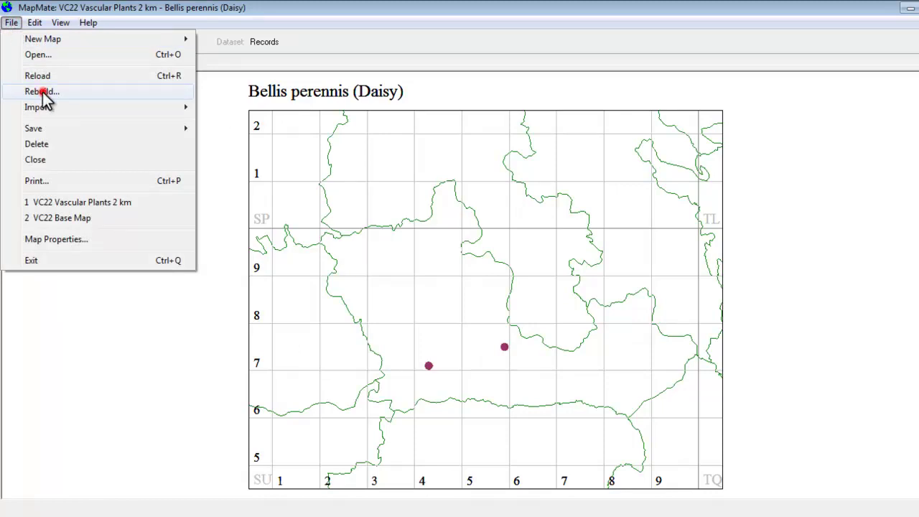
{"action": "left_click", "coordinate": [42, 92]}
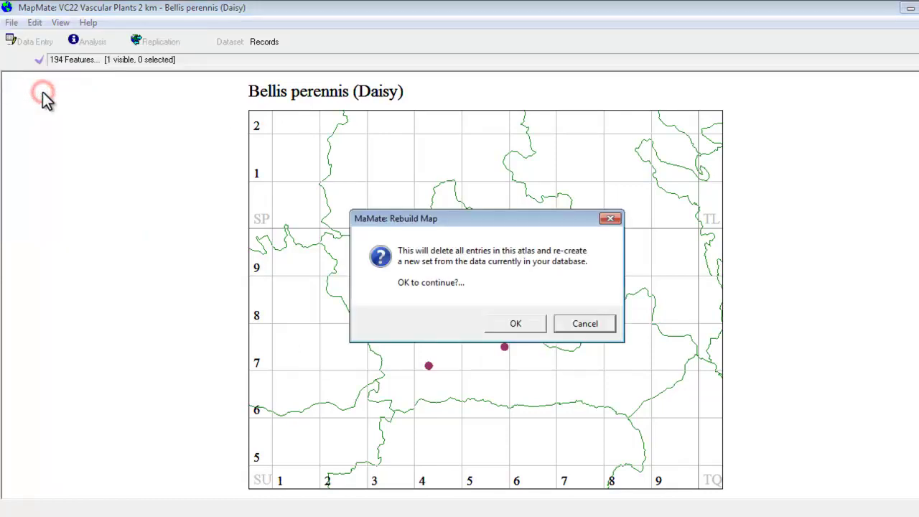
{"action": "left_click", "coordinate": [518, 324]}
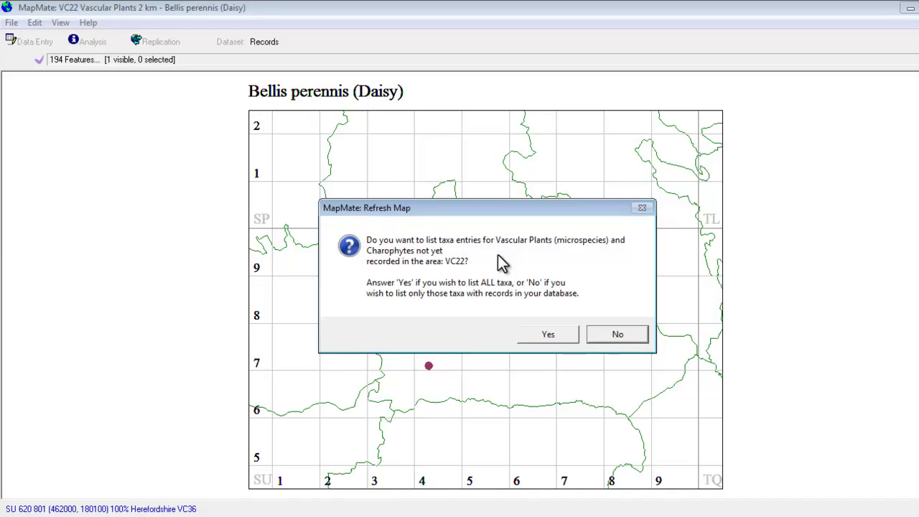
{"action": "left_click", "coordinate": [619, 338]}
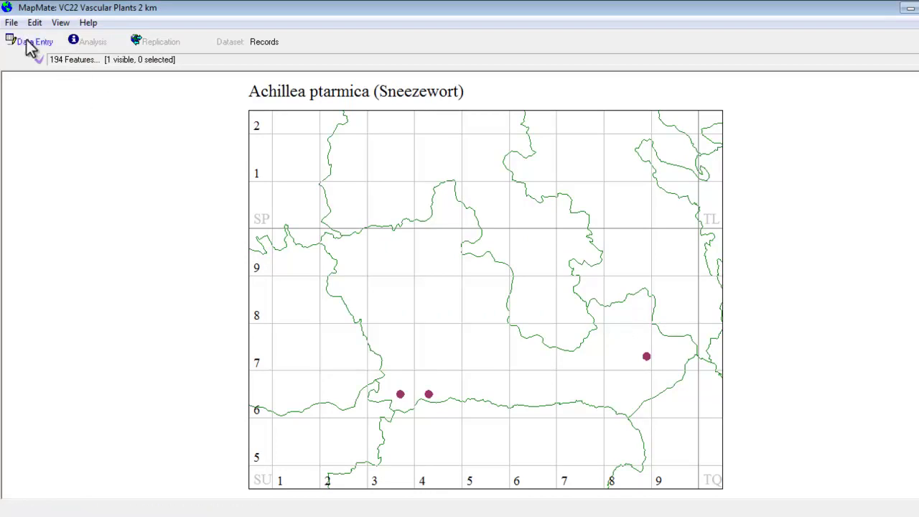
- Rebuild the atlas again so the Bellis perennis (Daisy) map shows its two plum dots
{"action": "left_click", "coordinate": [11, 23]}
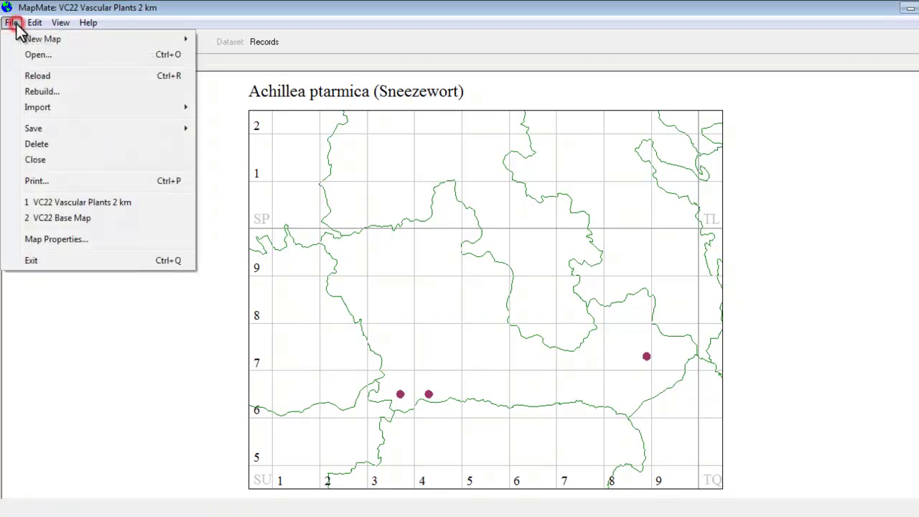
{"action": "left_click", "coordinate": [43, 87]}
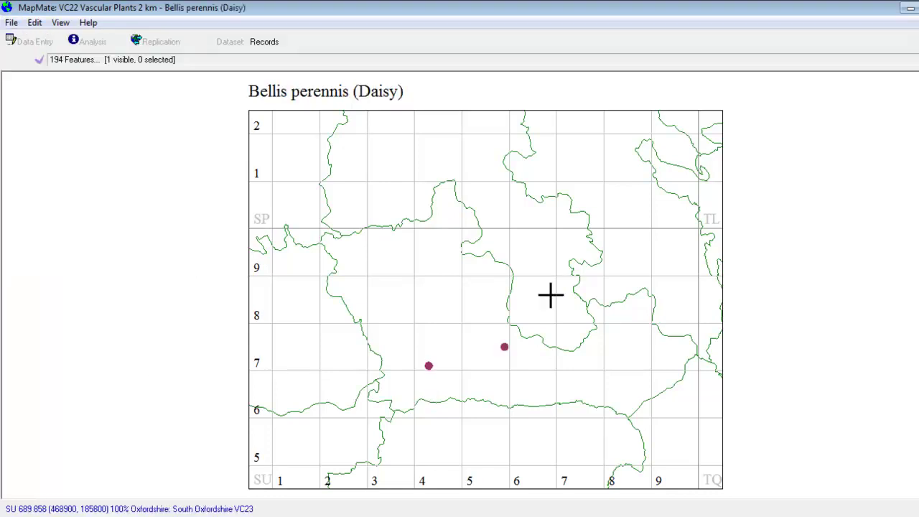